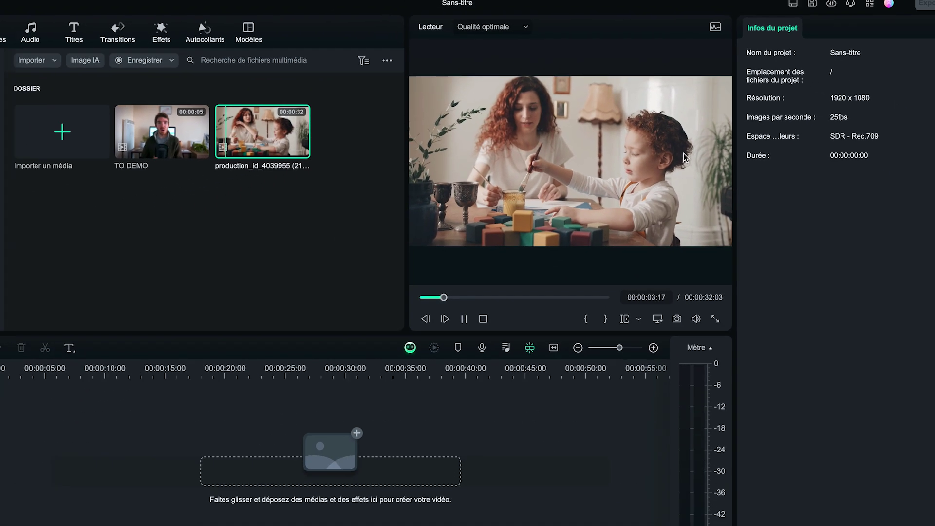
Place the TO DEMO clip at the start of the timeline and match the project settings to 1920 x 1080 29.97fps.
key("space")
left_click_drag(224, 142, 74, 431)
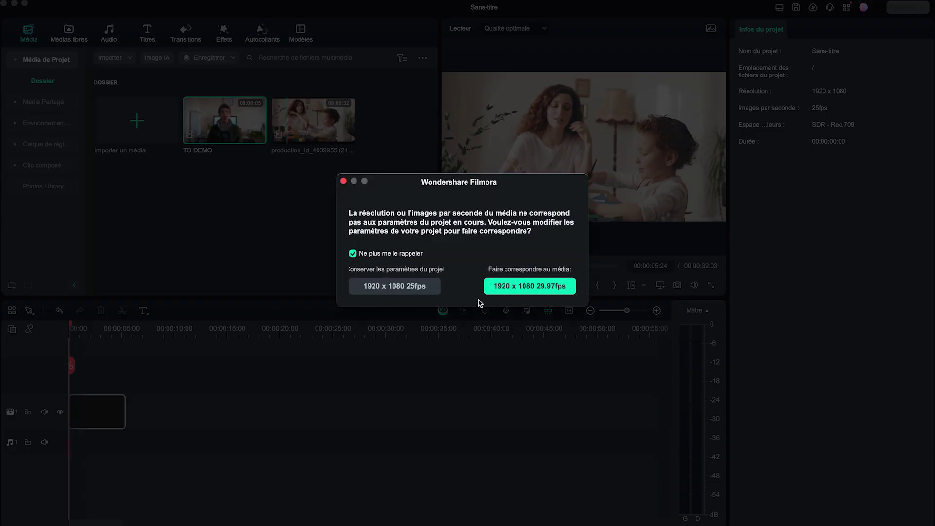
left_click(502, 292)
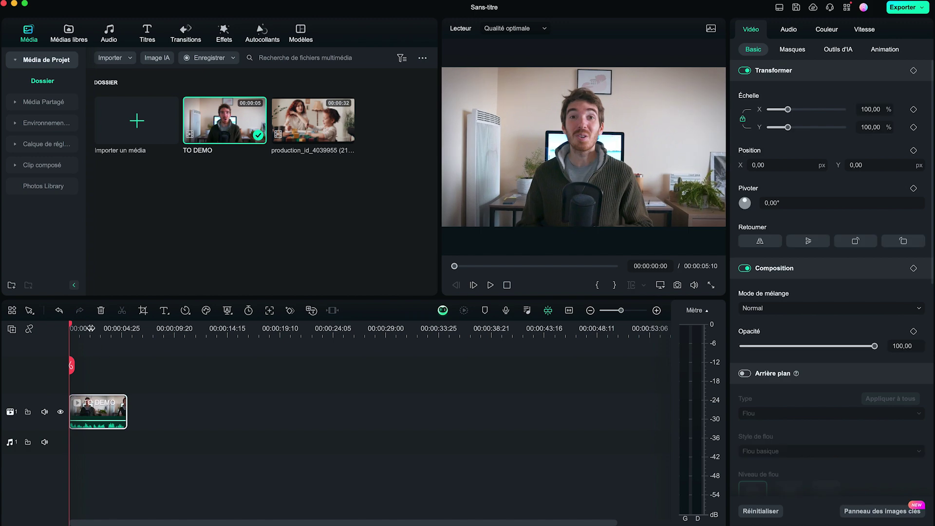
left_click(93, 327)
key("Home")
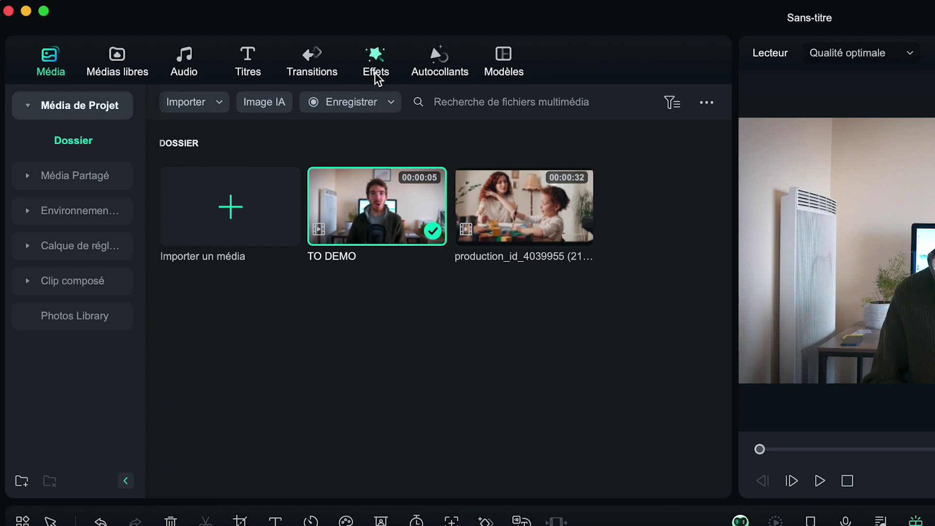
Apply the Remplacement de visage effect from the Utile video effects to the TO DEMO clip on the timeline.
left_click(224, 42)
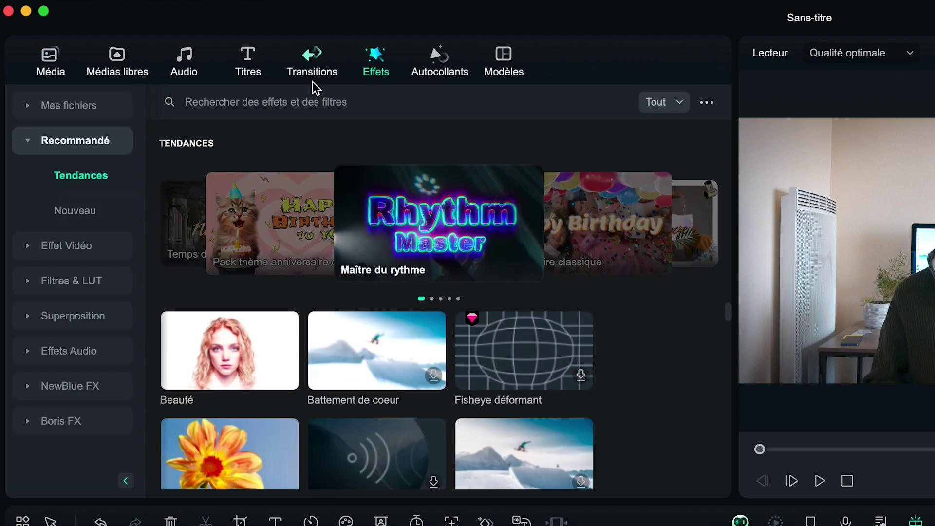
left_click(62, 249)
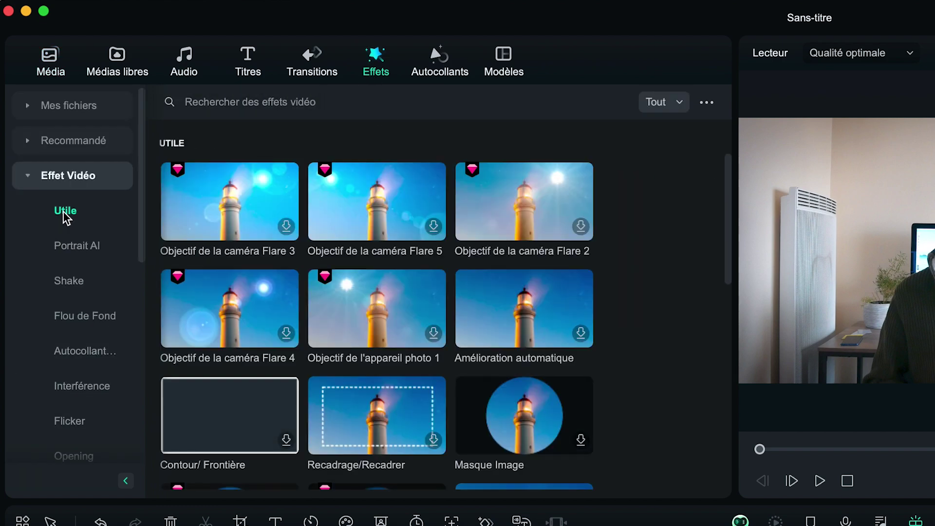
scroll(462, 349, "down", 9)
scroll(481, 357, "up", 2)
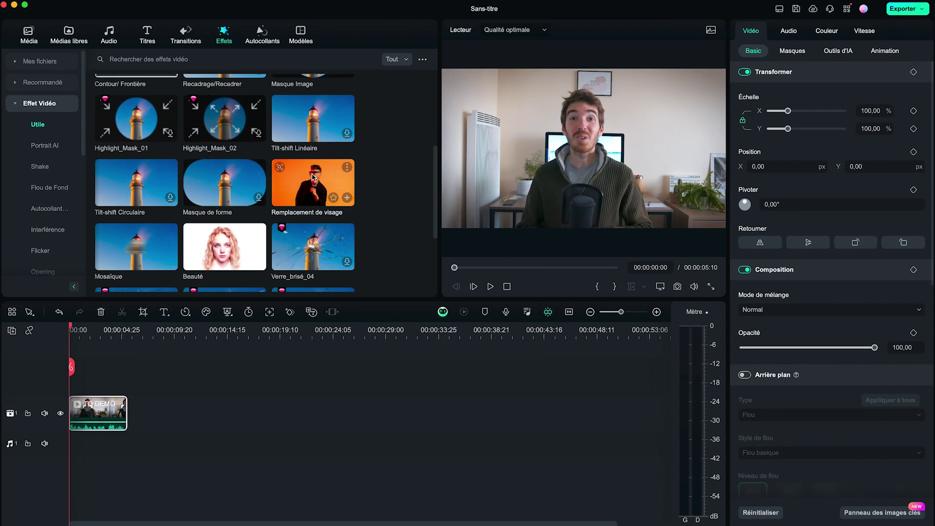
left_click_drag(313, 176, 92, 408)
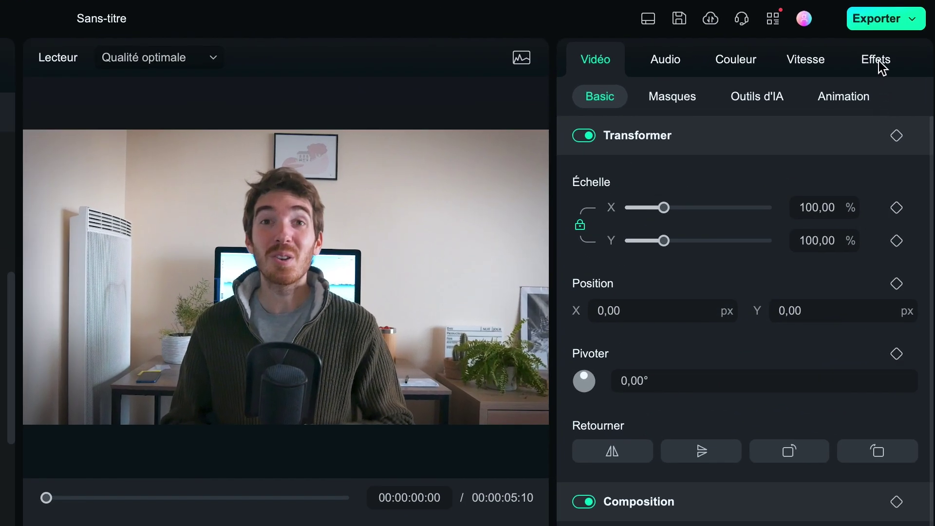
Try the angry emoji, heart-eyed box and dog masks of the face replacement effect, and finally apply and preview the pixelated mosaic.
left_click(881, 66)
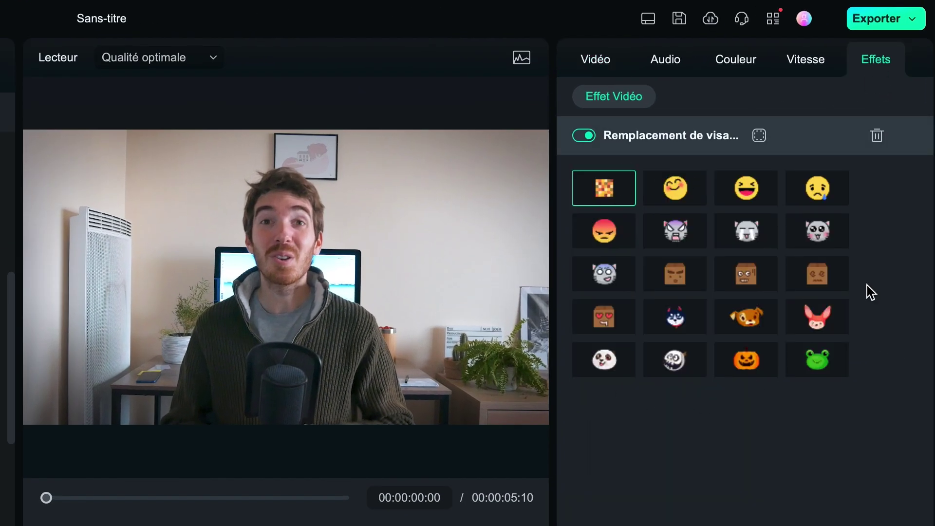
left_click(607, 239)
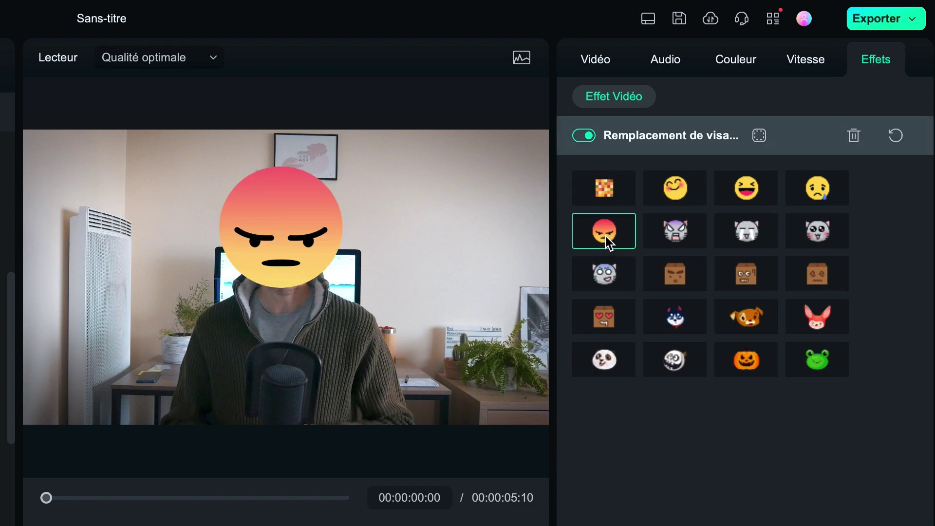
left_click(606, 318)
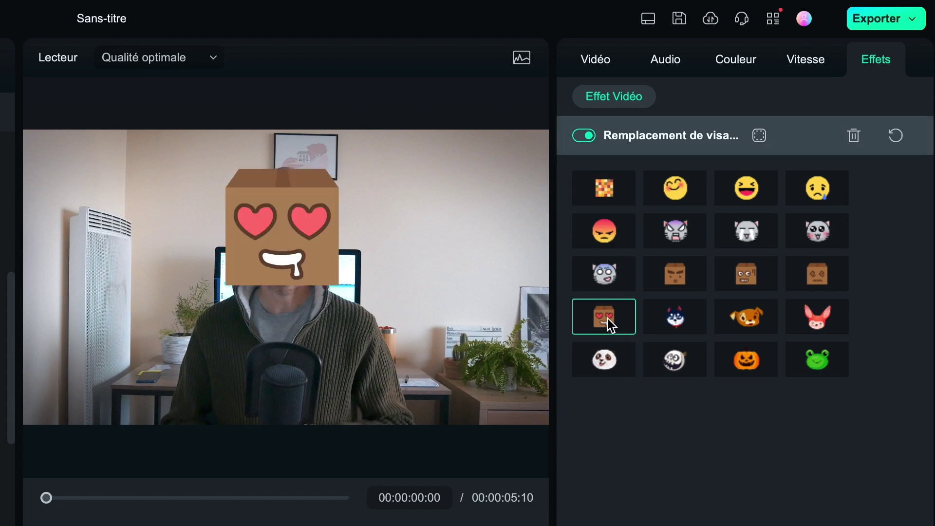
left_click(672, 359)
left_click(752, 323)
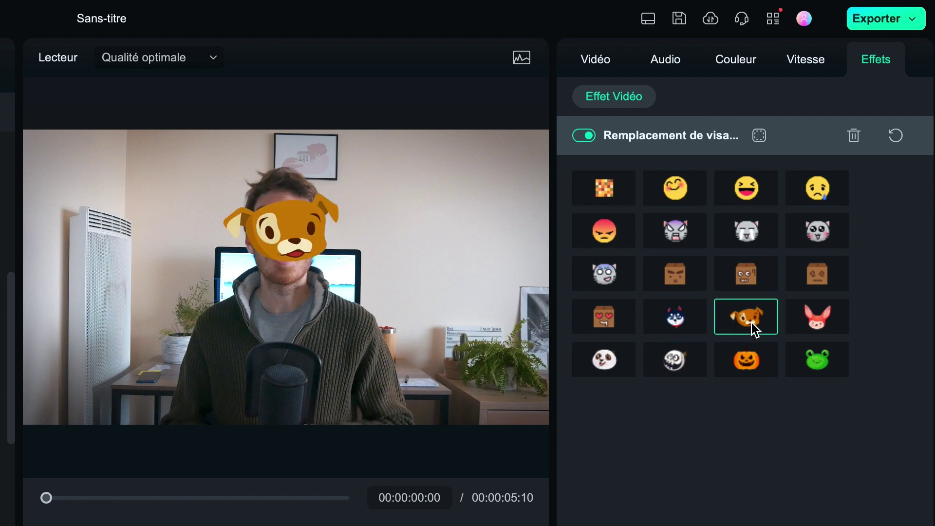
left_click(607, 198)
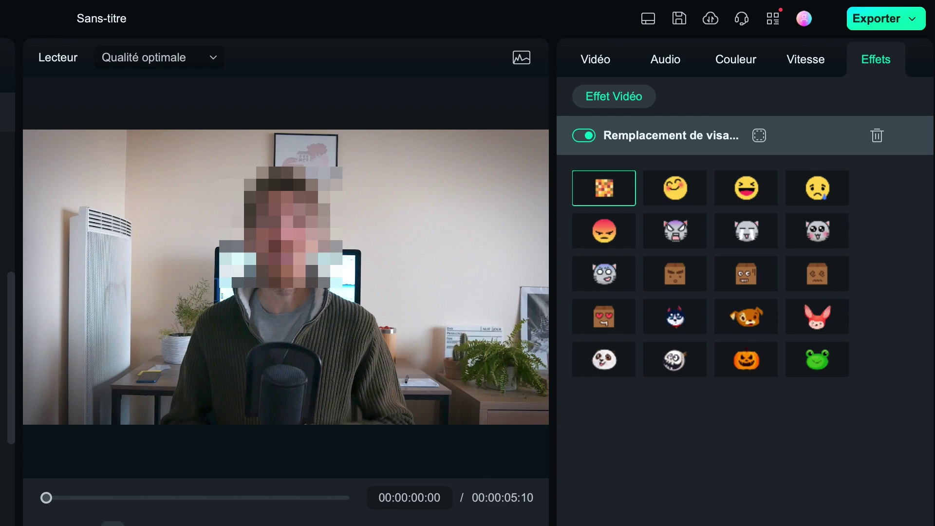
key("space")
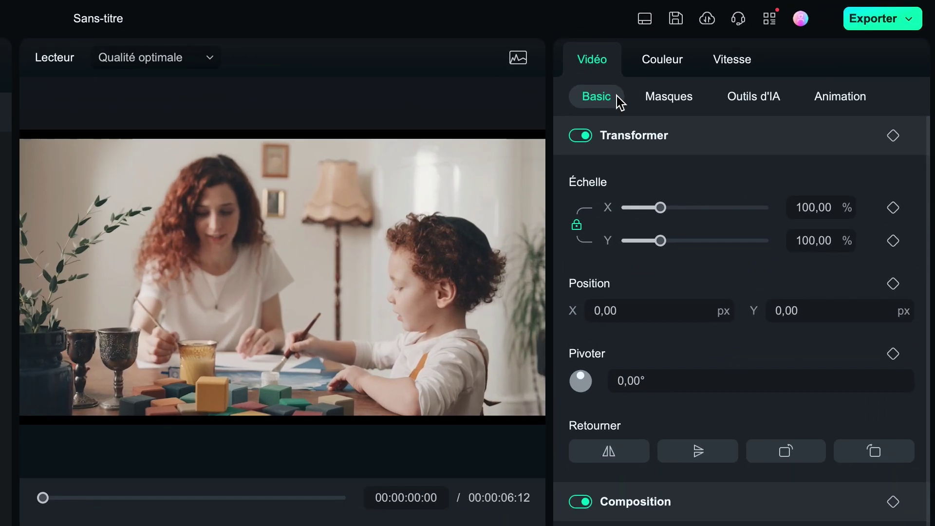
Enable Suivi de mouvement on the painting clip, fit the tracking box around the child's head, and run the motion tracking.
left_click(754, 105)
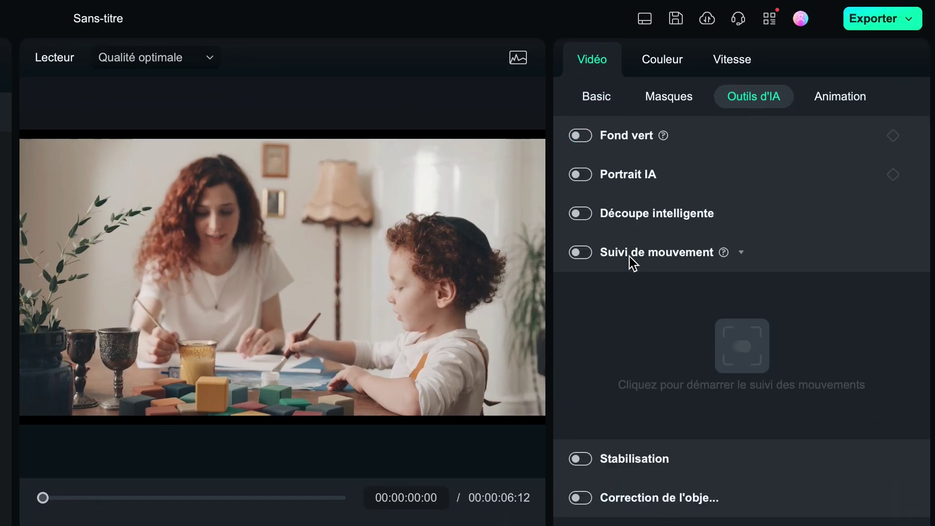
left_click(579, 252)
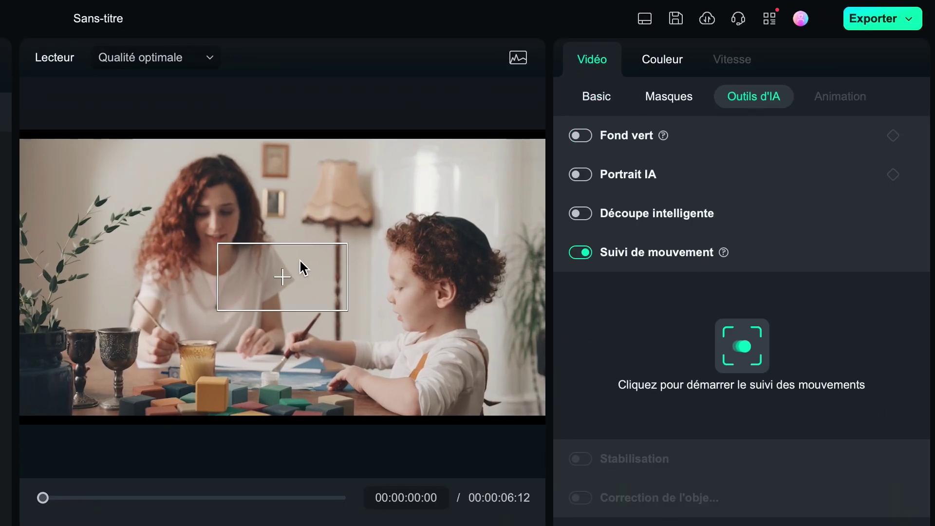
left_click_drag(287, 284, 432, 285)
left_click_drag(497, 277, 505, 277)
left_click_drag(428, 242, 428, 203)
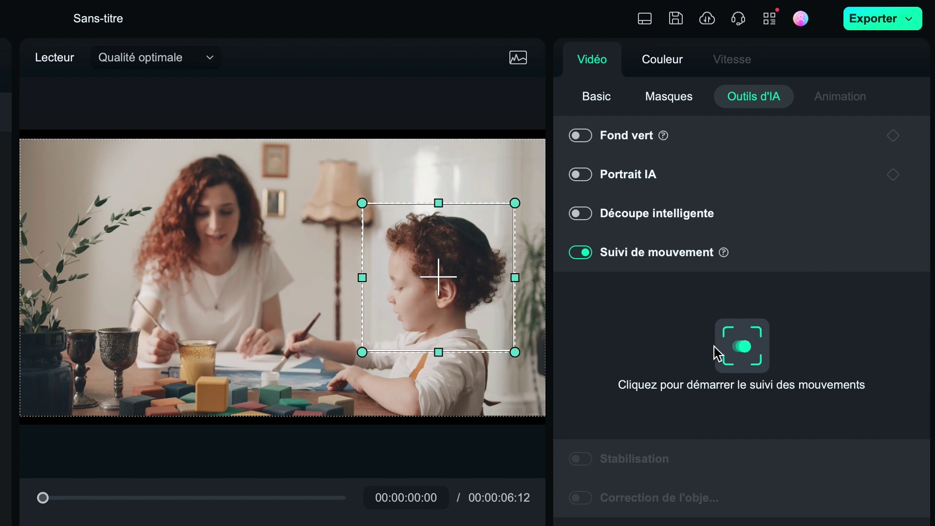
left_click(741, 360)
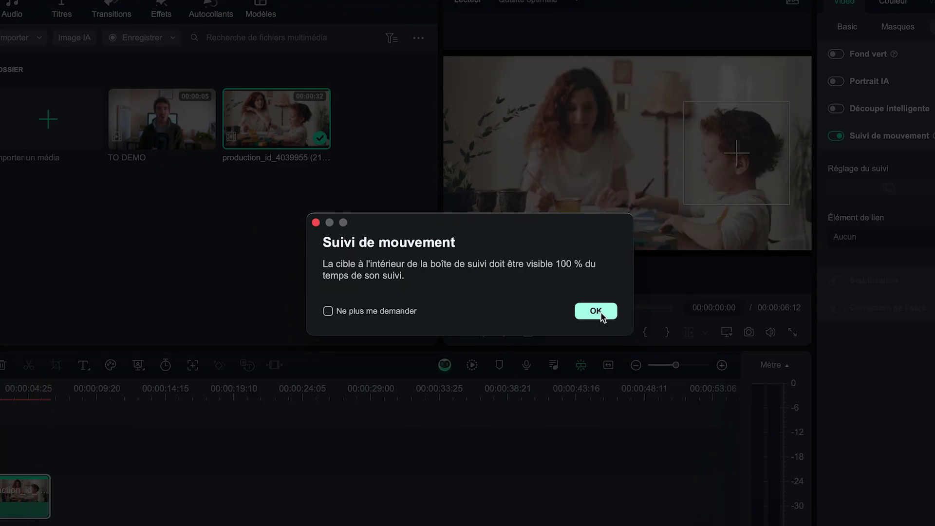
left_click(596, 311)
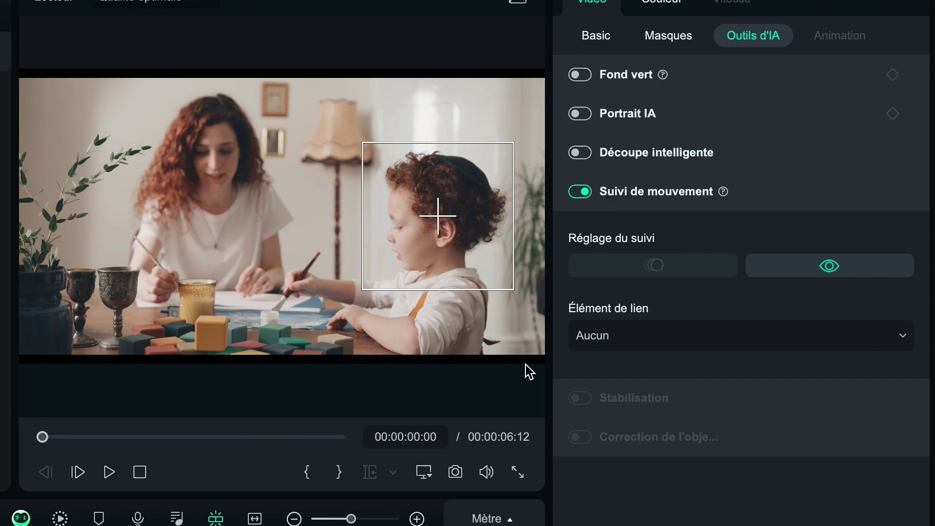
Link a mosaic to the motion tracking, play part of the clip to check it, and return to the beginning.
left_click(620, 339)
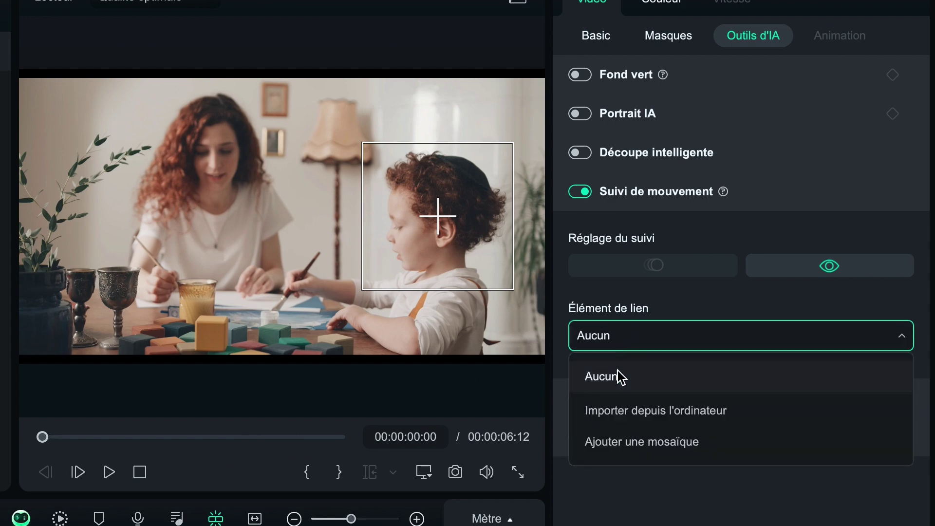
left_click(663, 451)
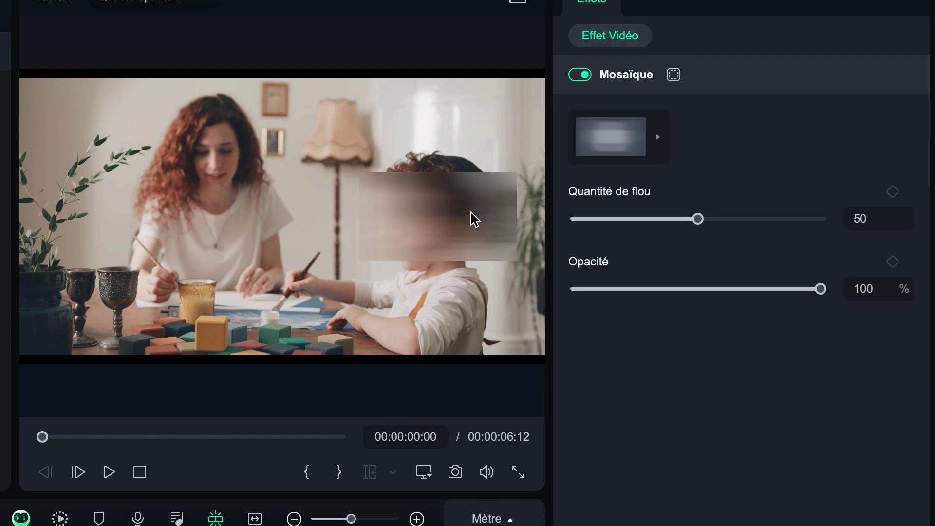
key("space")
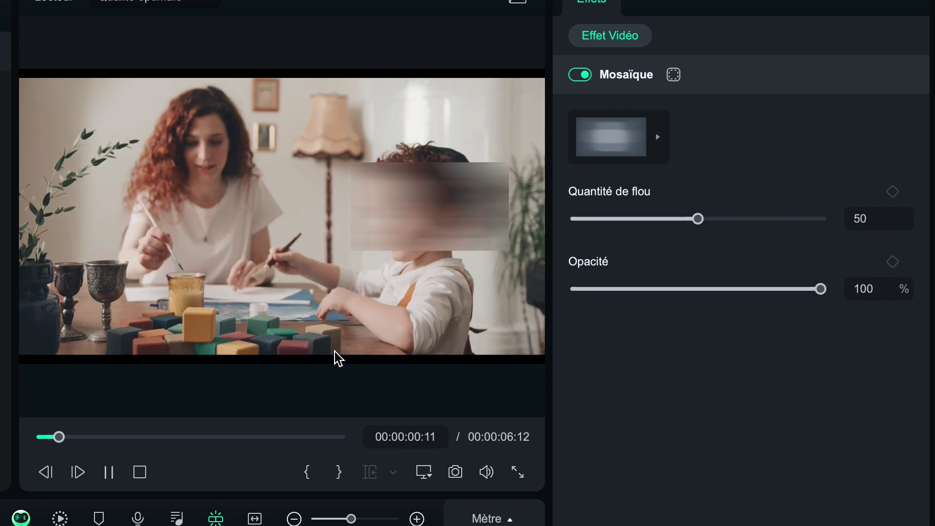
key("space")
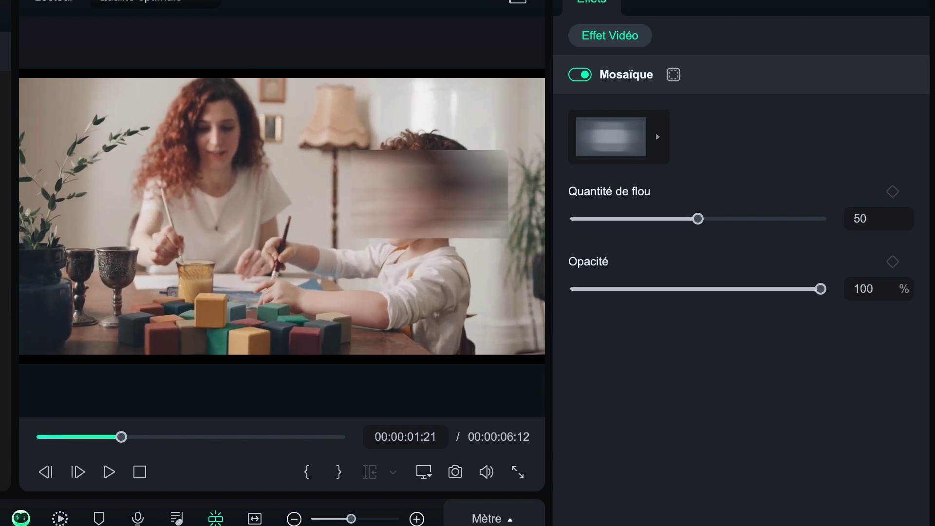
key("Home")
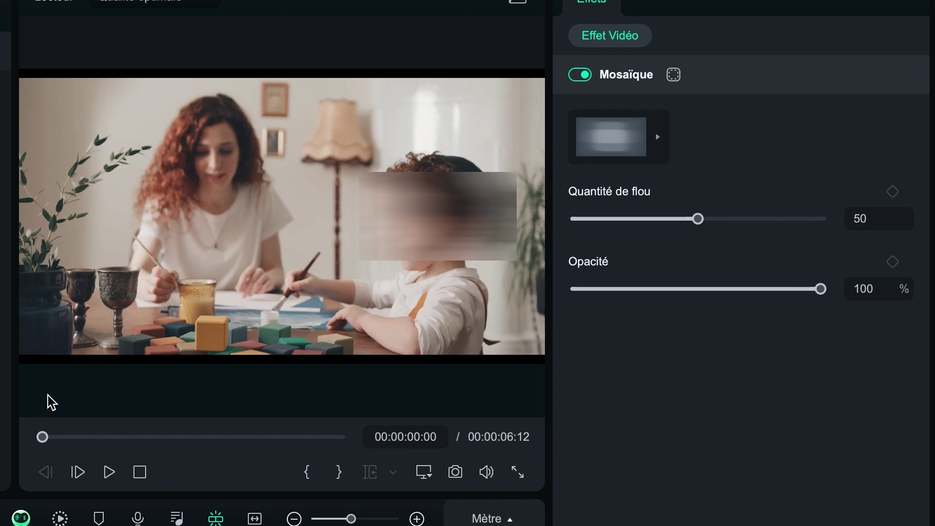
Resize and reposition the mosaic into a roughly square area covering the child's face and most of the head.
left_click(425, 228)
left_click_drag(517, 216, 428, 167)
left_click_drag(698, 220, 697, 242)
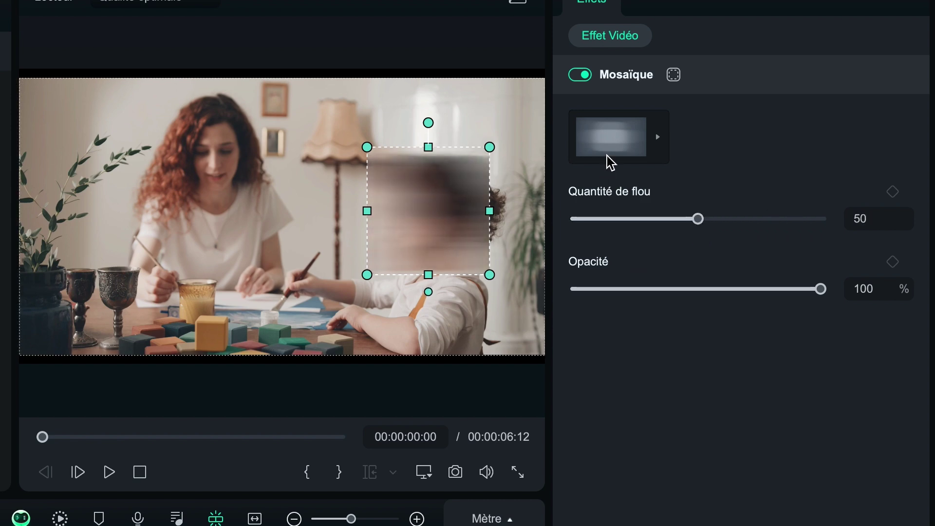
Change the mosaic style to the soft round-bubble pattern and play the clip to check the tracked blur.
left_click(658, 137)
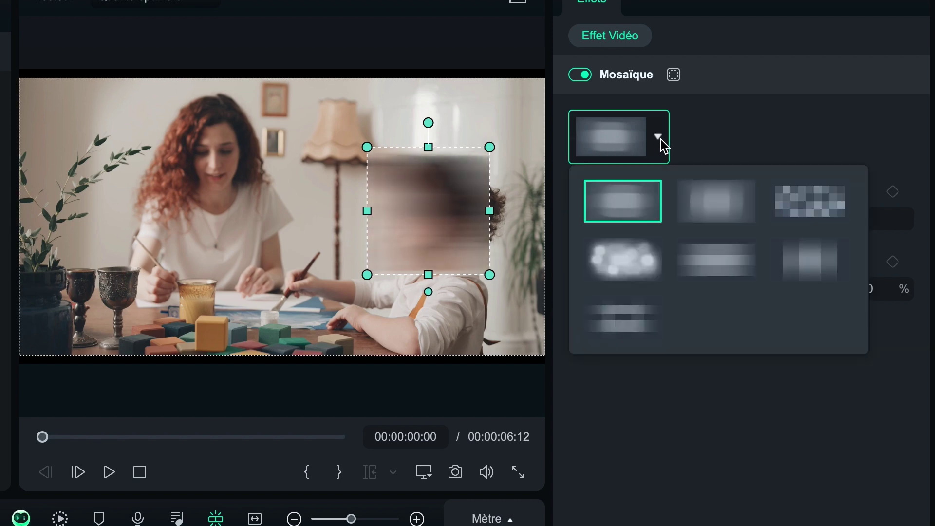
left_click(617, 267)
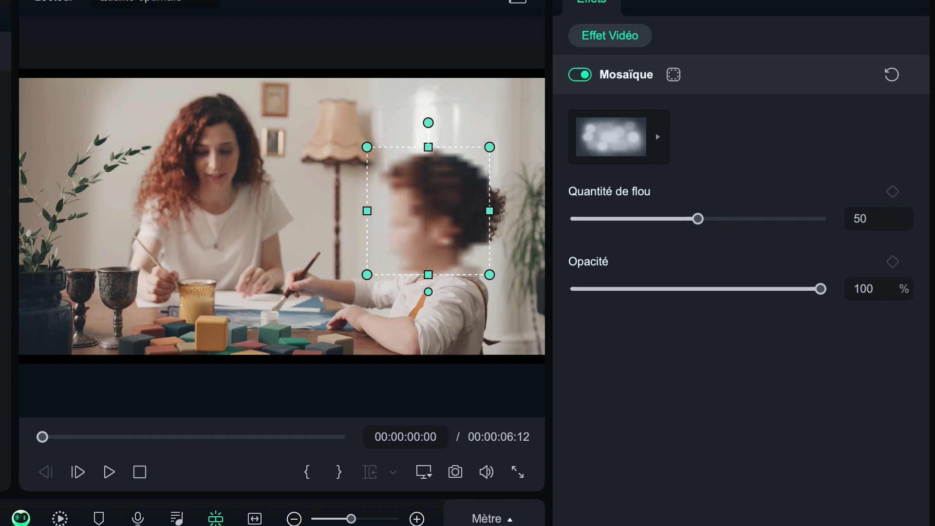
key("space")
key("space")
key("space")
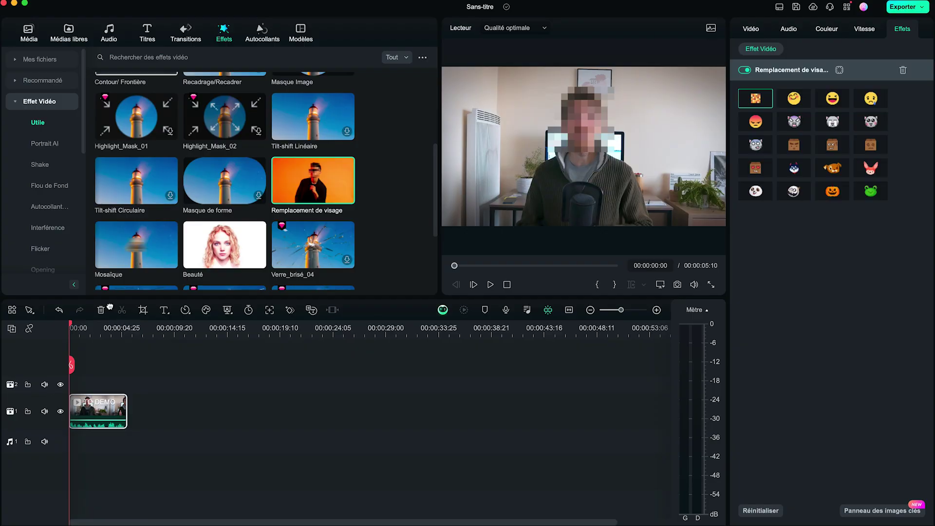
Return to the project media and play the TO DEMO clip with its pixelated face.
left_click(32, 34)
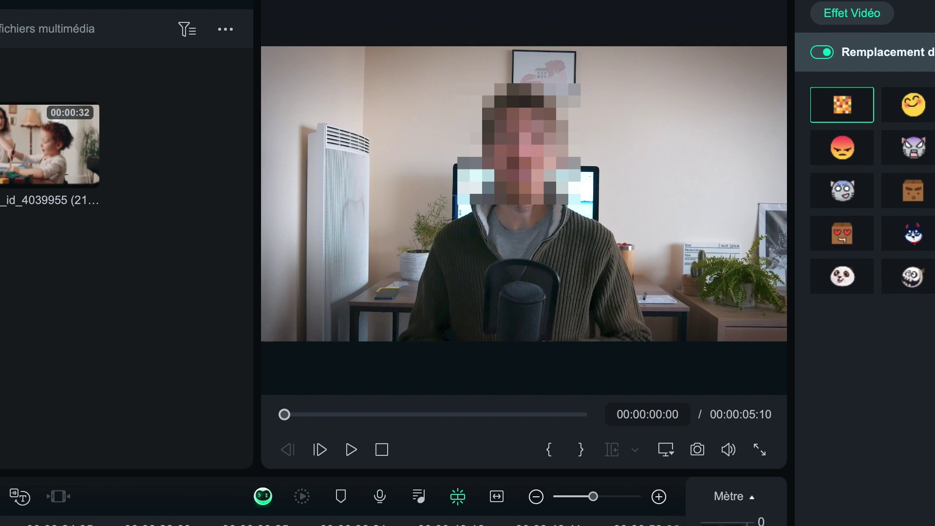
key("space")
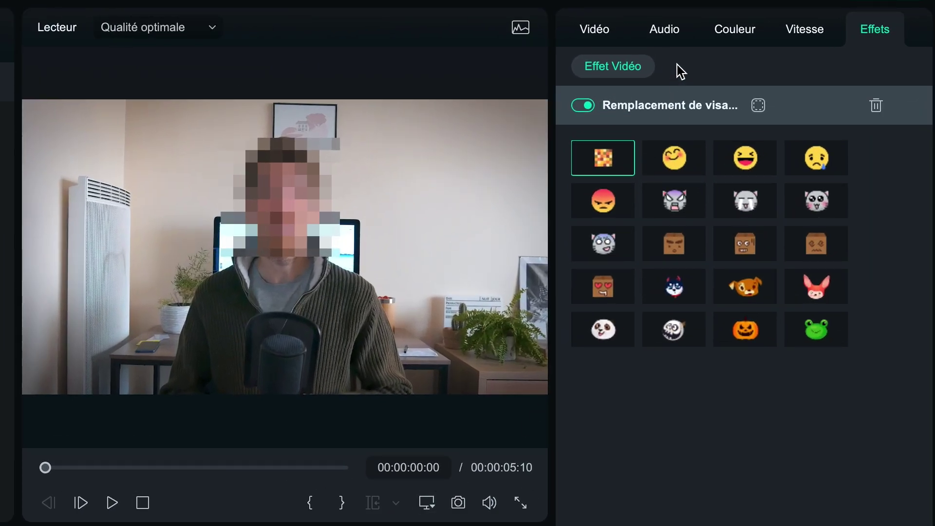
Lower the TO DEMO clip's audio pitch (Hauteur de ton) to -7,00 and listen to the deepened voice.
left_click(668, 39)
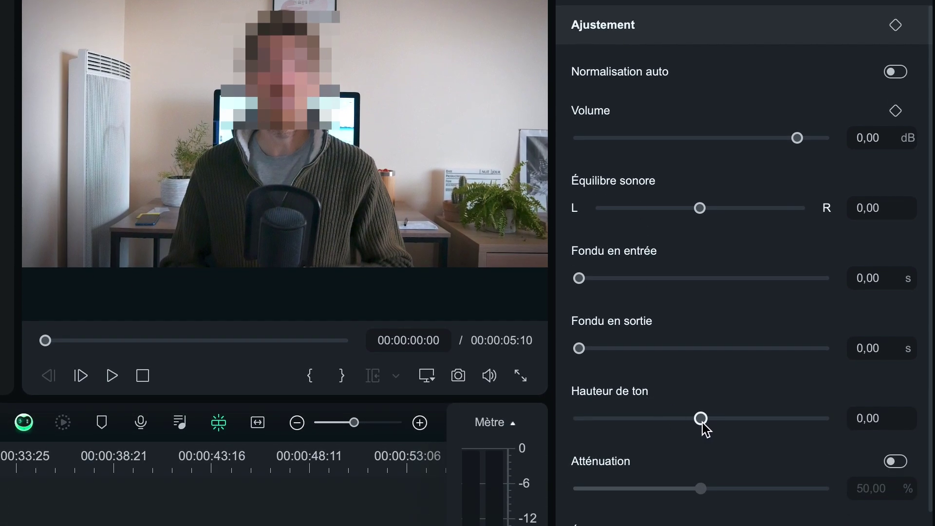
left_click_drag(703, 423, 632, 425)
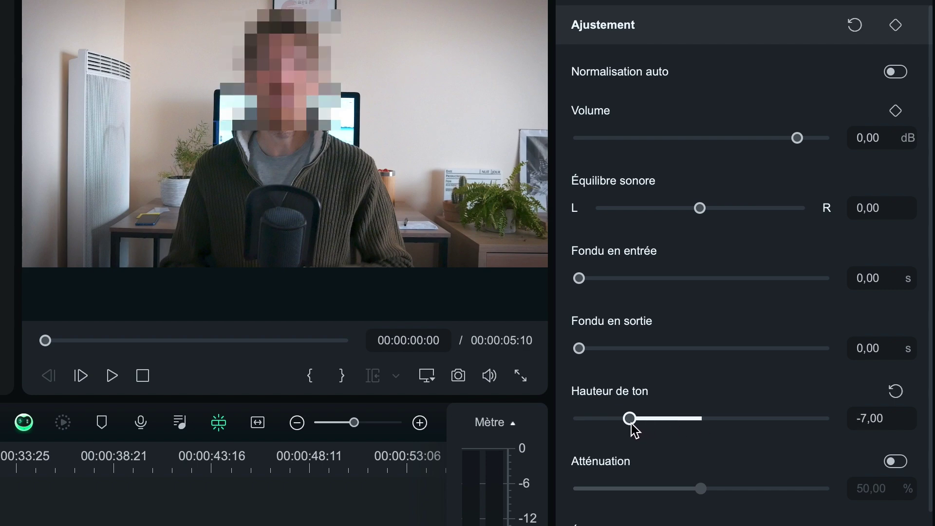
key("space")
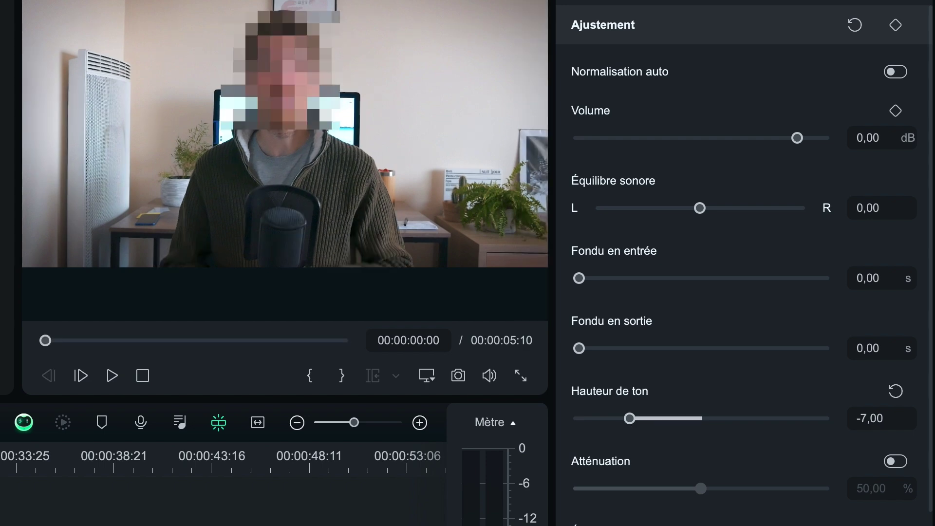
Set the TO DEMO clip's audio pitch (Hauteur de ton) to 6,00, listen to the voice, and return to the beginning.
left_click_drag(631, 422, 766, 421)
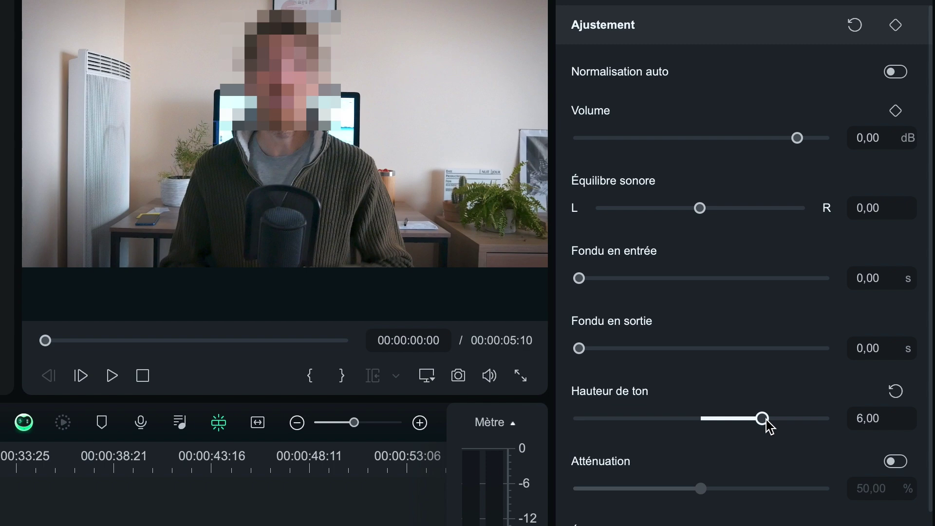
key("space")
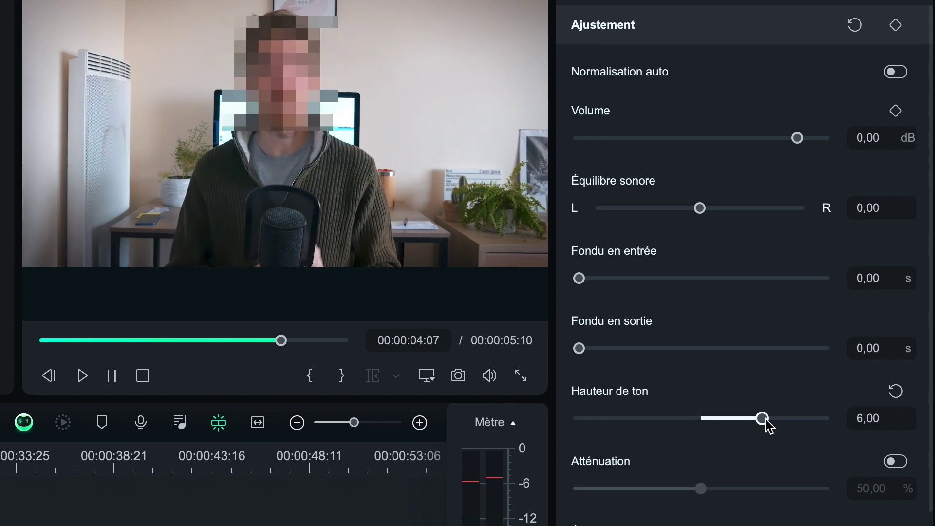
key("space")
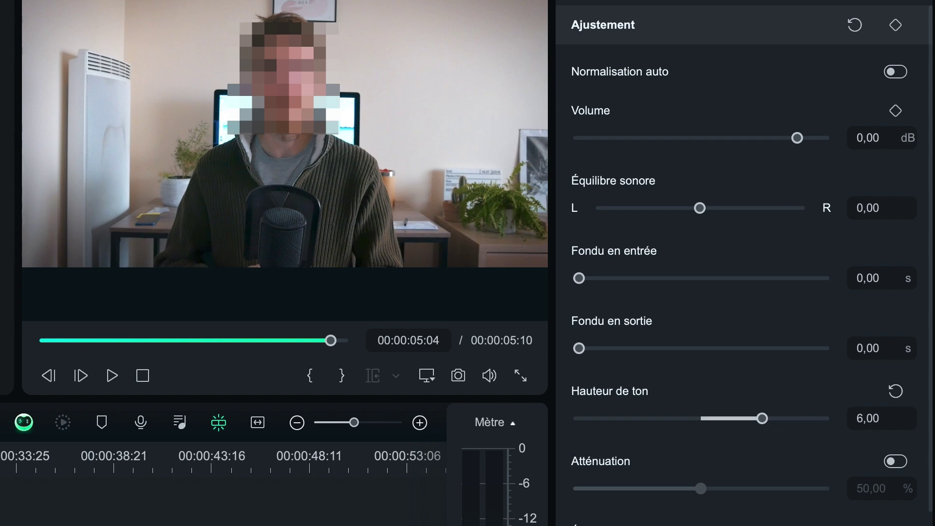
key("Home")
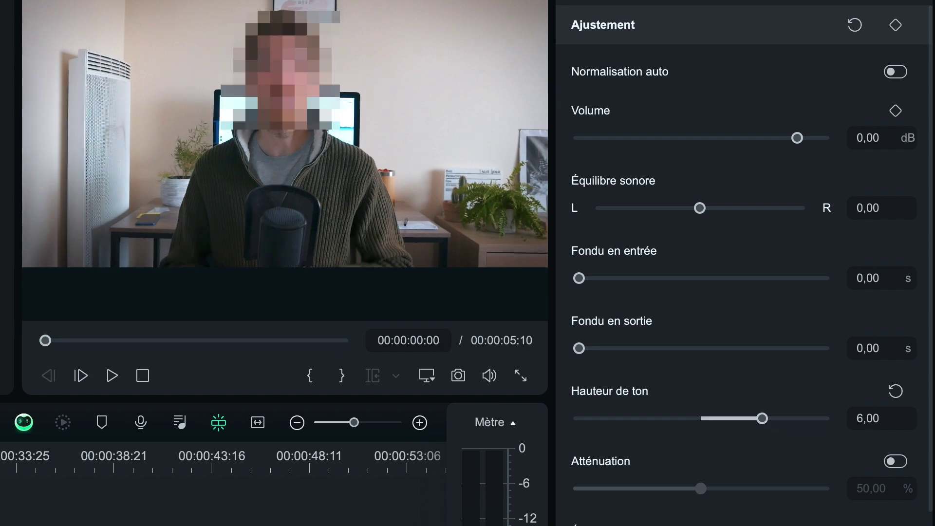